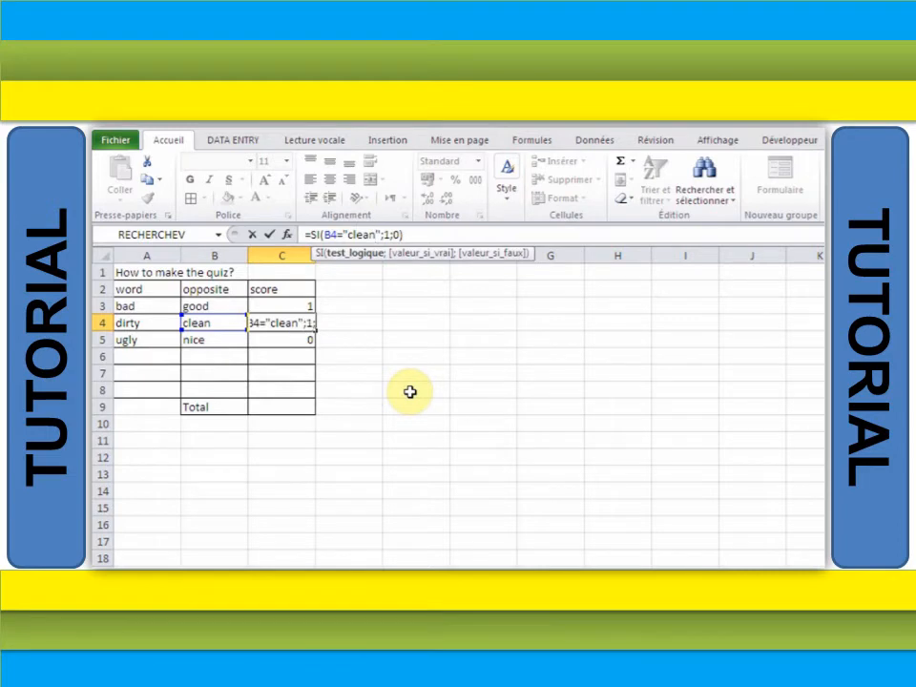
# - Confirm the score formula in C4 and change C5's formula to compare B5 with "nice"
pyautogui.press('Return')
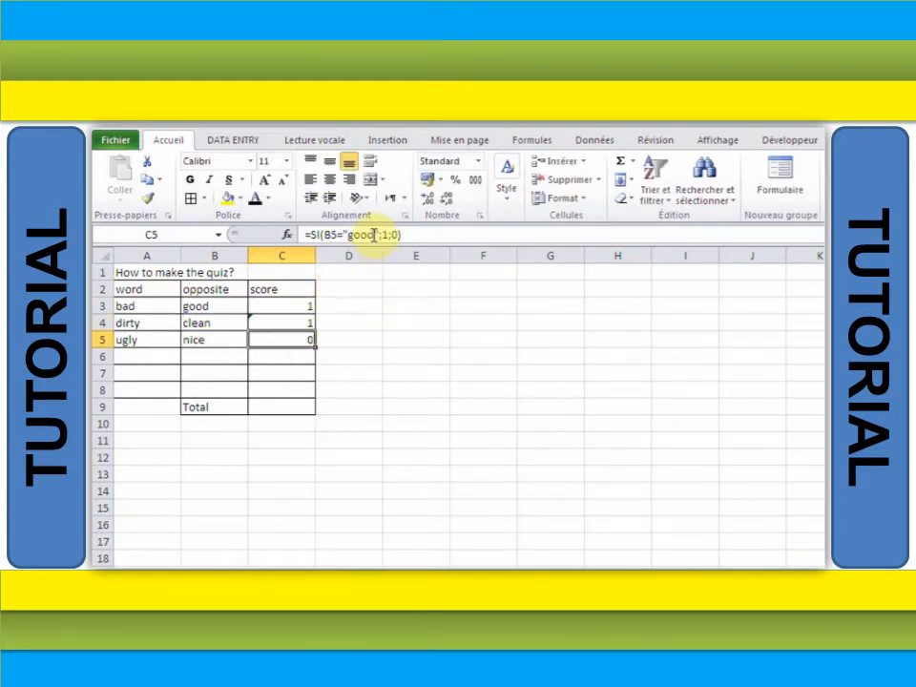
pyautogui.moveTo(374, 235); pyautogui.dragTo(349, 235)
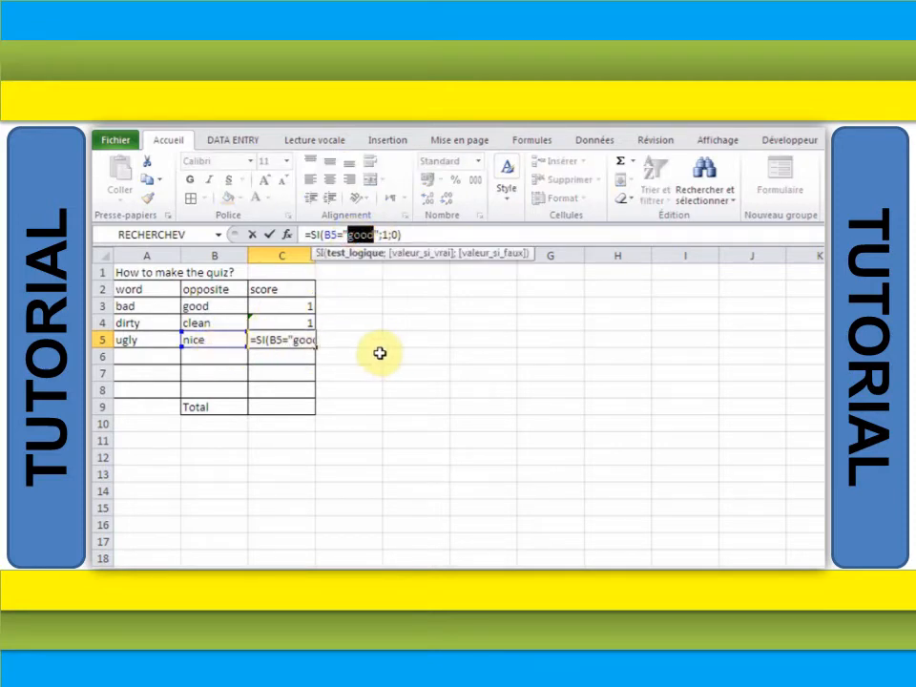
pyautogui.write('nice')
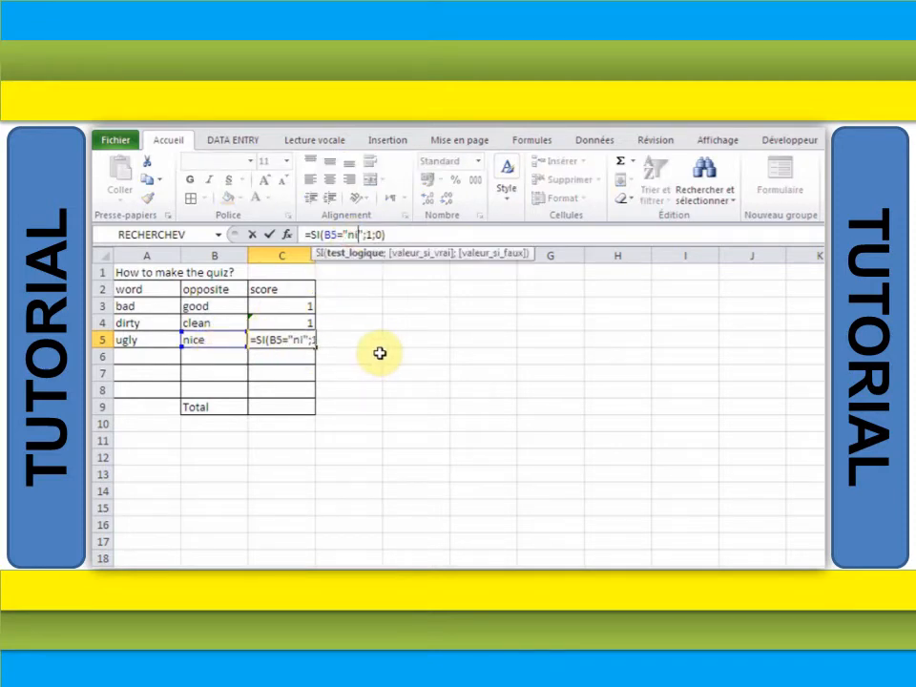
pyautogui.press('Return')
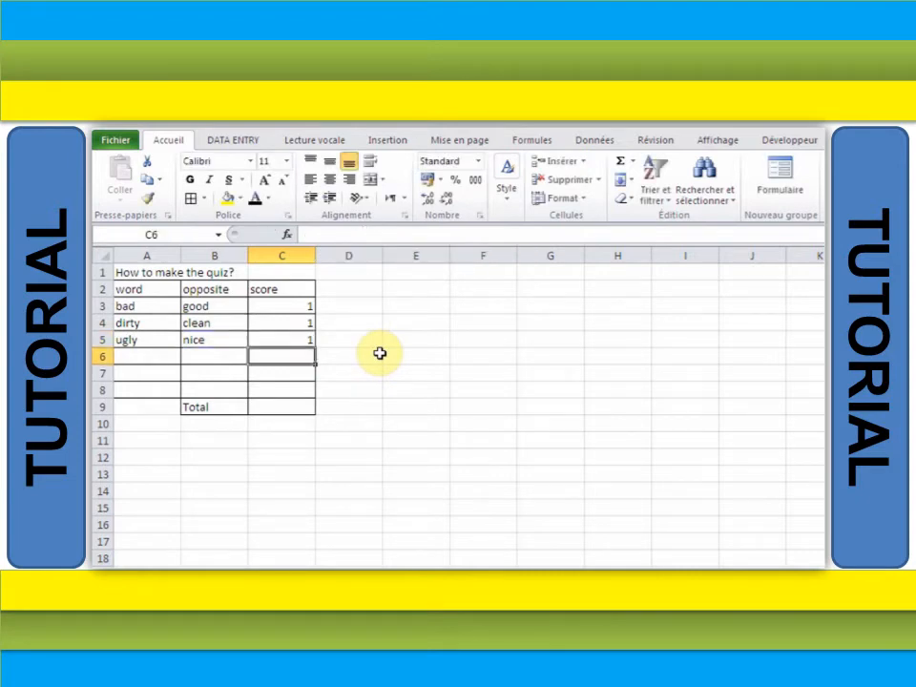
# - Sum the score column into the Total cell C9 and center-align the score cells C3:C9
pyautogui.moveTo(301, 306); pyautogui.dragTo(299, 392)
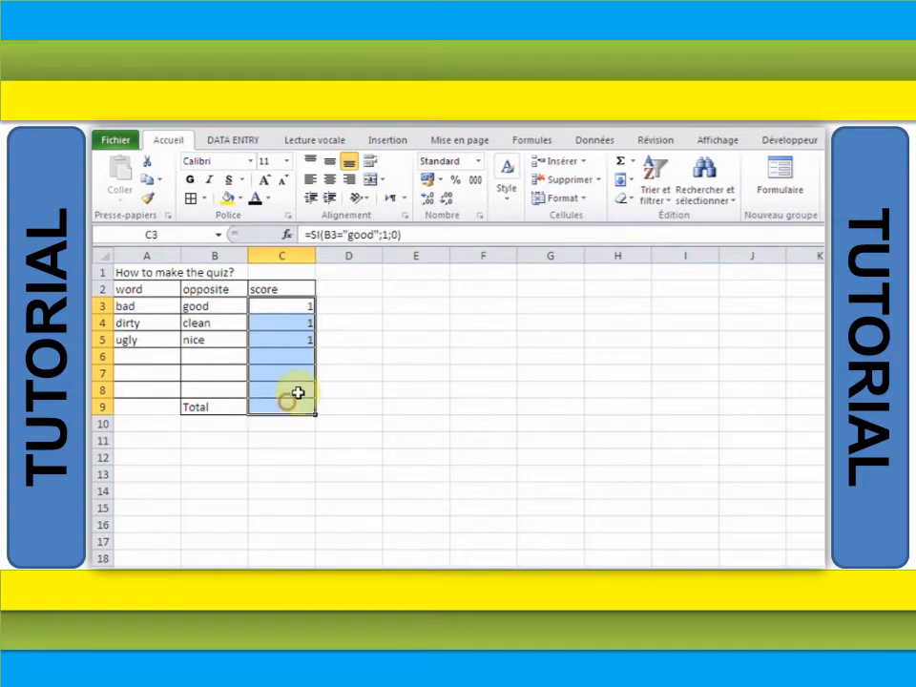
pyautogui.click(619, 163)
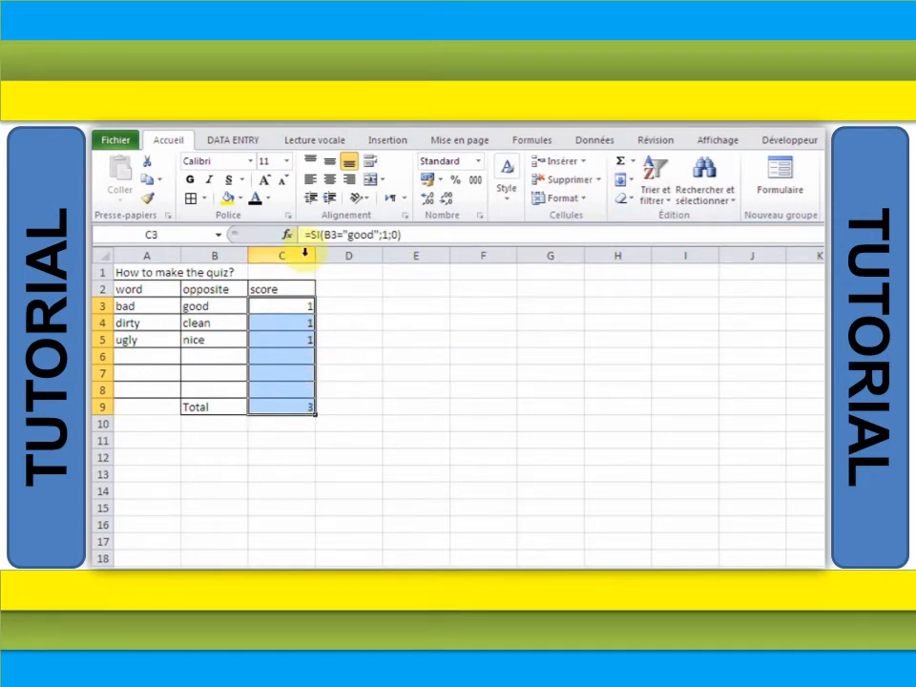
pyautogui.click(329, 178)
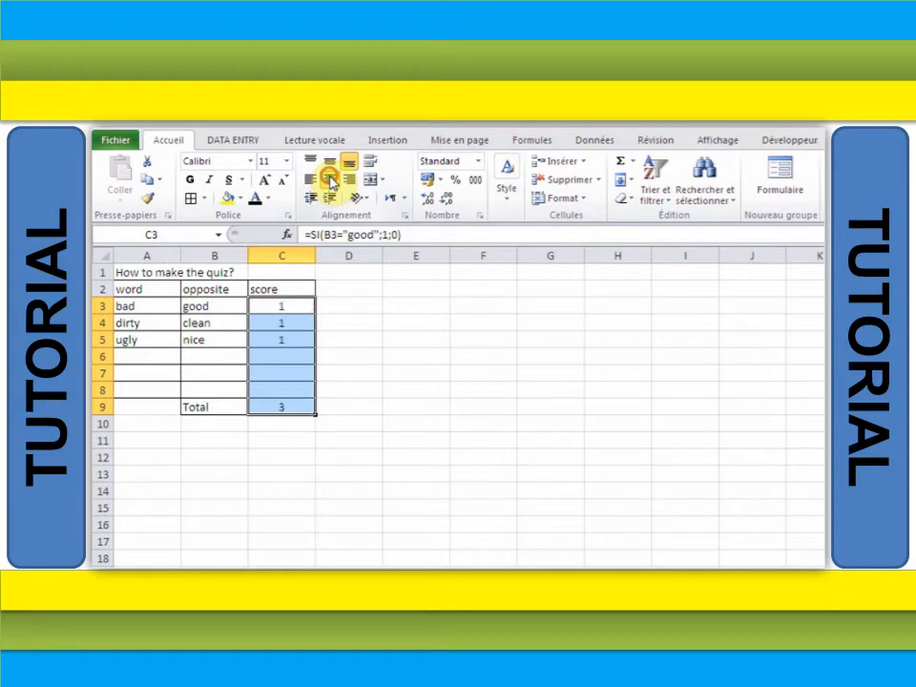
pyautogui.click(260, 445)
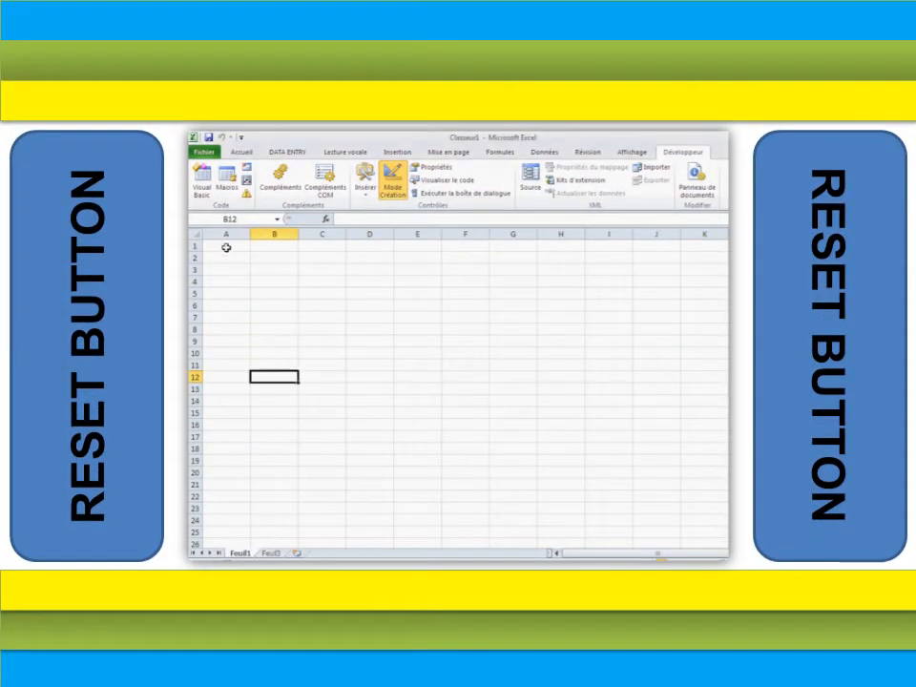
# - In a new workbook, enter the title "How to create a reset button using VBA" in A1
pyautogui.click(227, 246)
pyautogui.write('H')
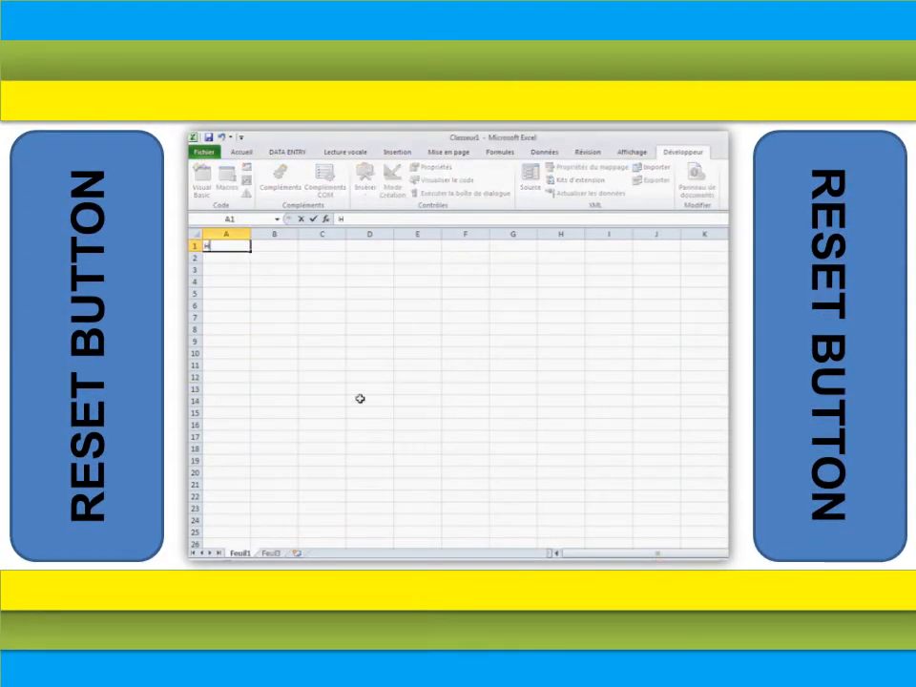
pyautogui.write('ow to create a')
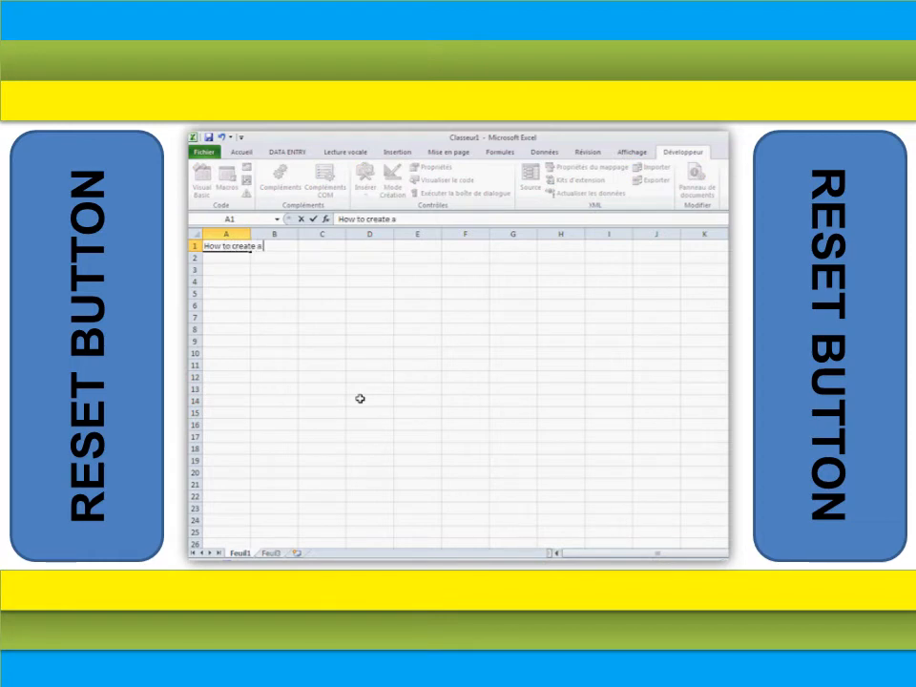
pyautogui.write(' reset button')
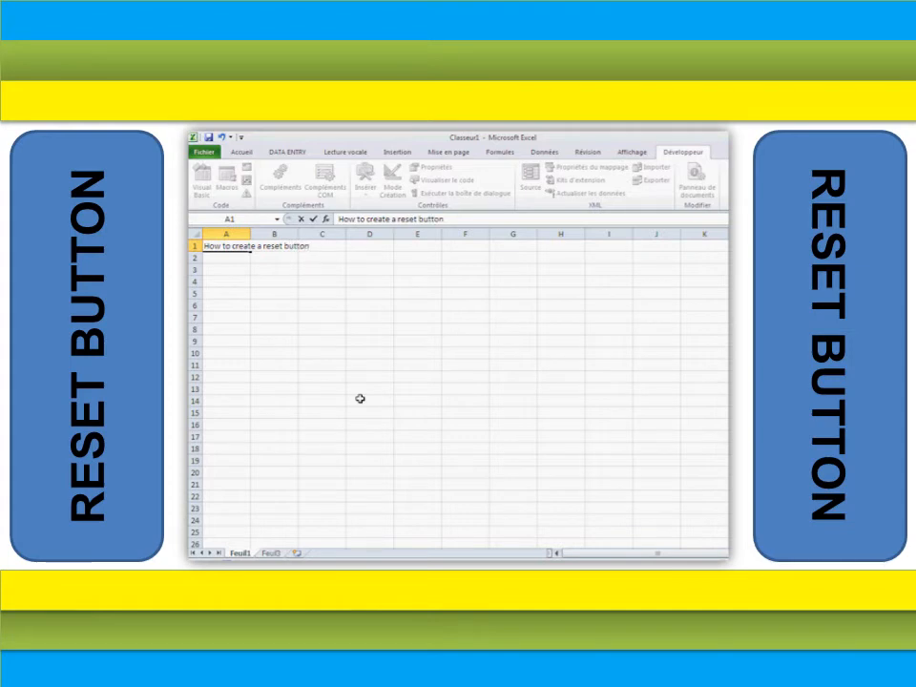
pyautogui.write(' using VBA')
# - Apply all borders to the range A3:B8
pyautogui.moveTo(225, 270); pyautogui.dragTo(274, 323)
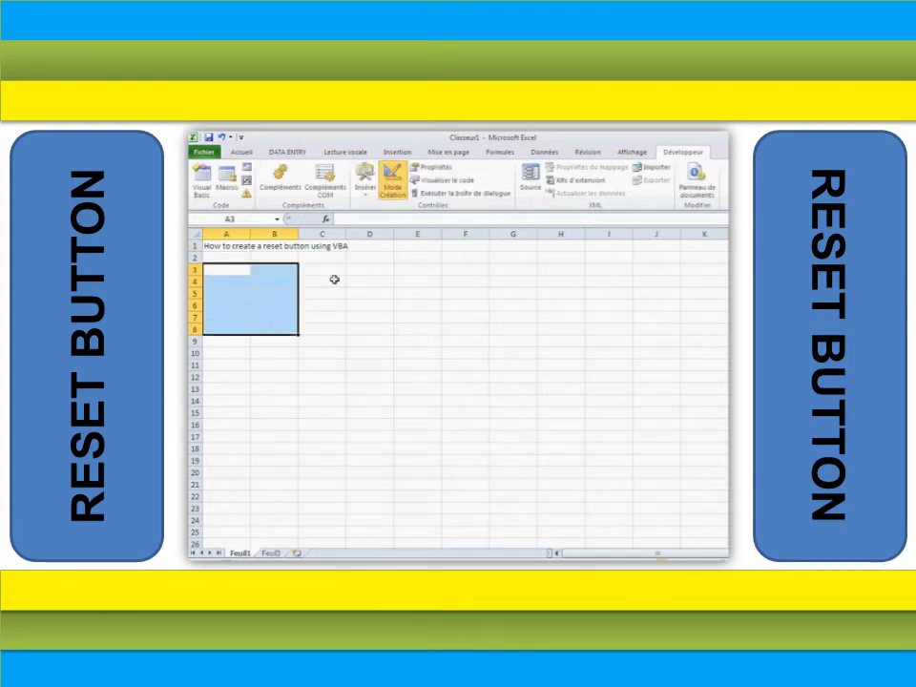
pyautogui.click(242, 152)
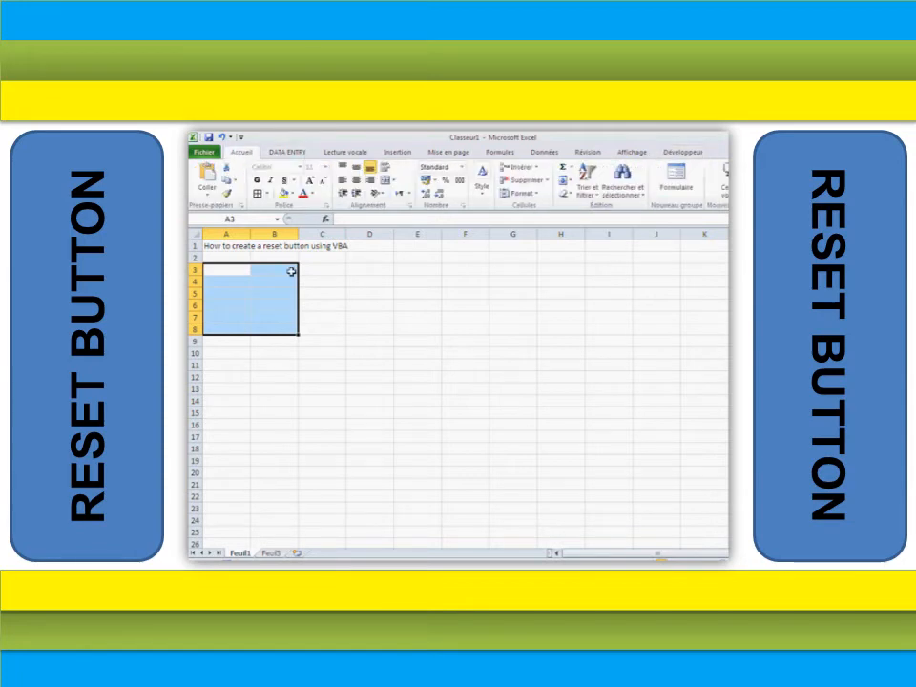
pyautogui.click(257, 194)
pyautogui.click(238, 269)
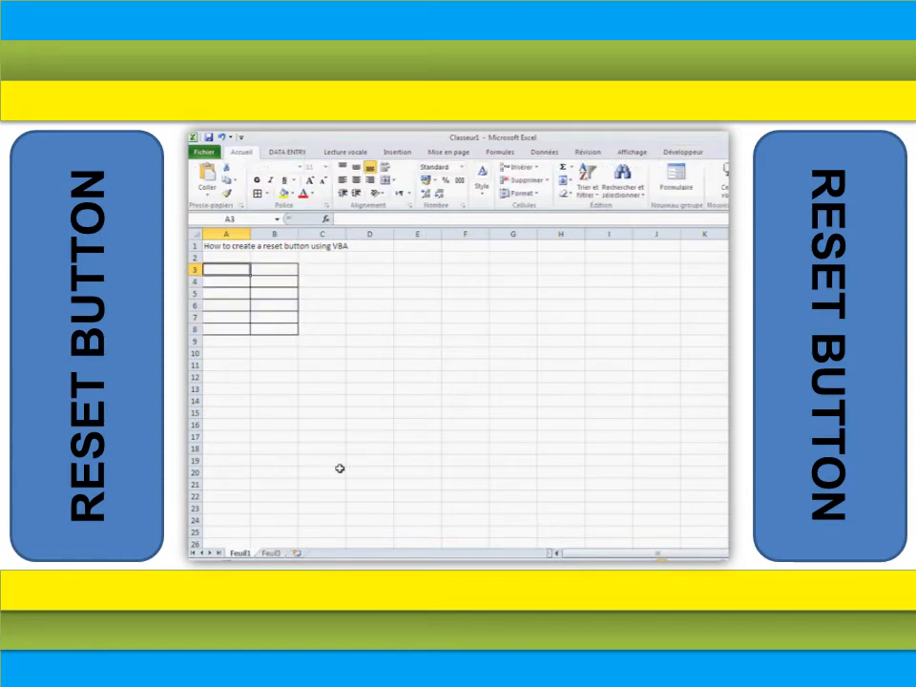
# - Enter the word pairs man / woman and car / house in rows 3 and 4
pyautogui.write('man')
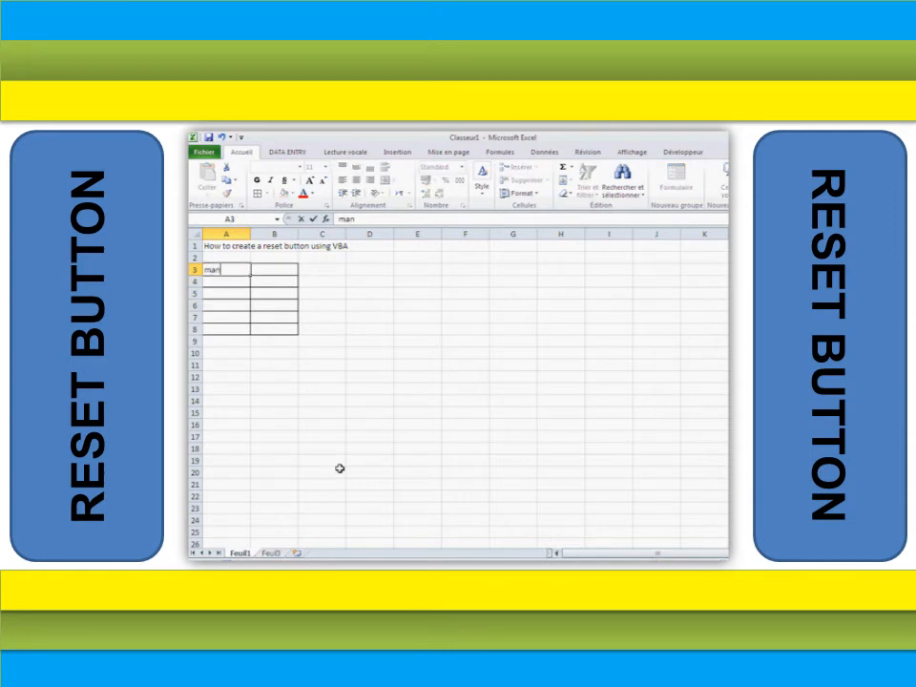
pyautogui.press('Tab')
pyautogui.write('w')
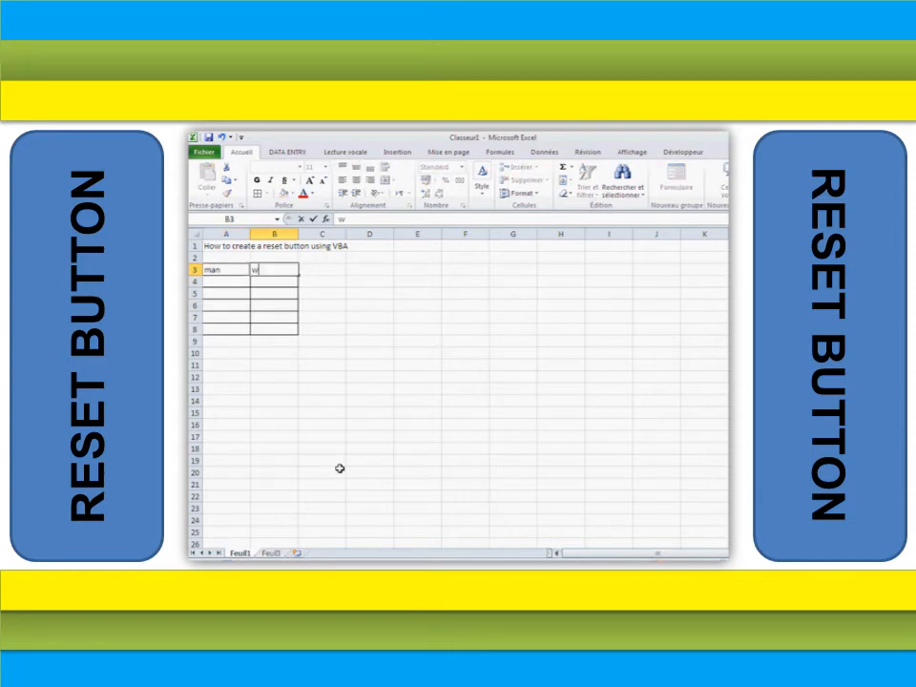
pyautogui.write('oman')
pyautogui.press('Return')
pyautogui.write('car')
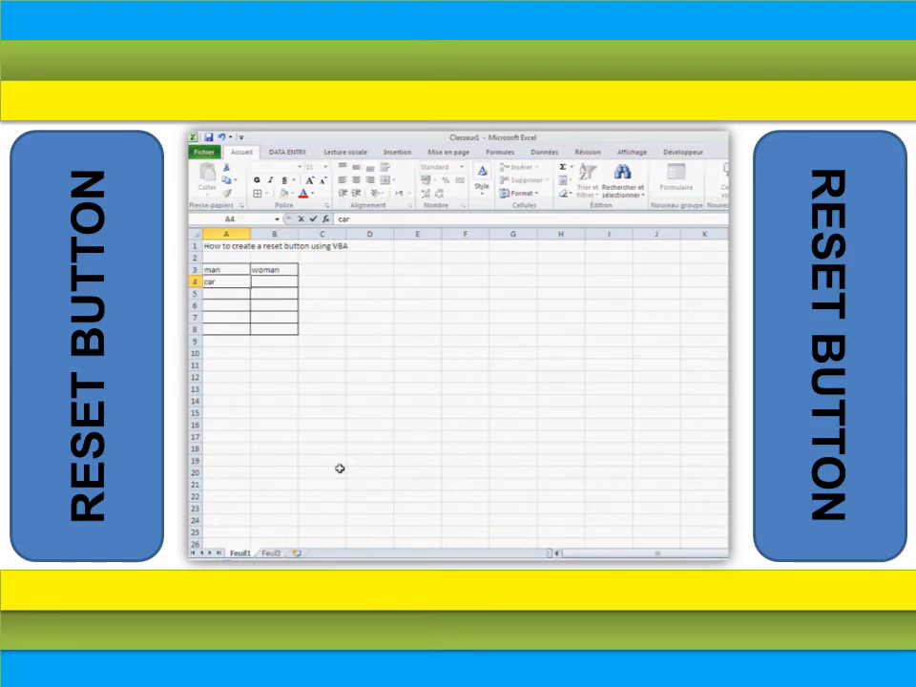
pyautogui.press('Tab')
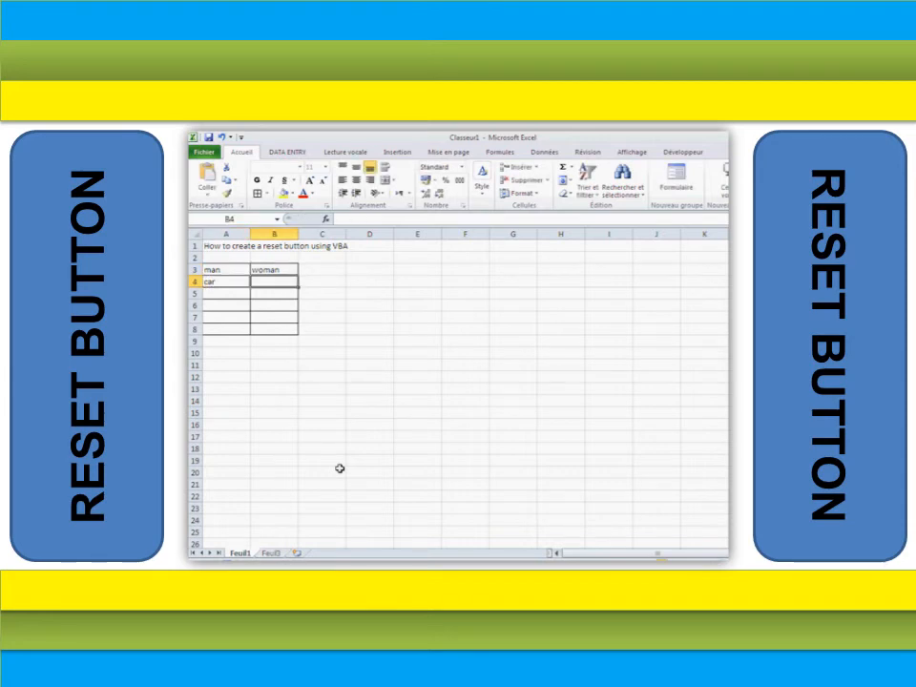
pyautogui.write('hous')
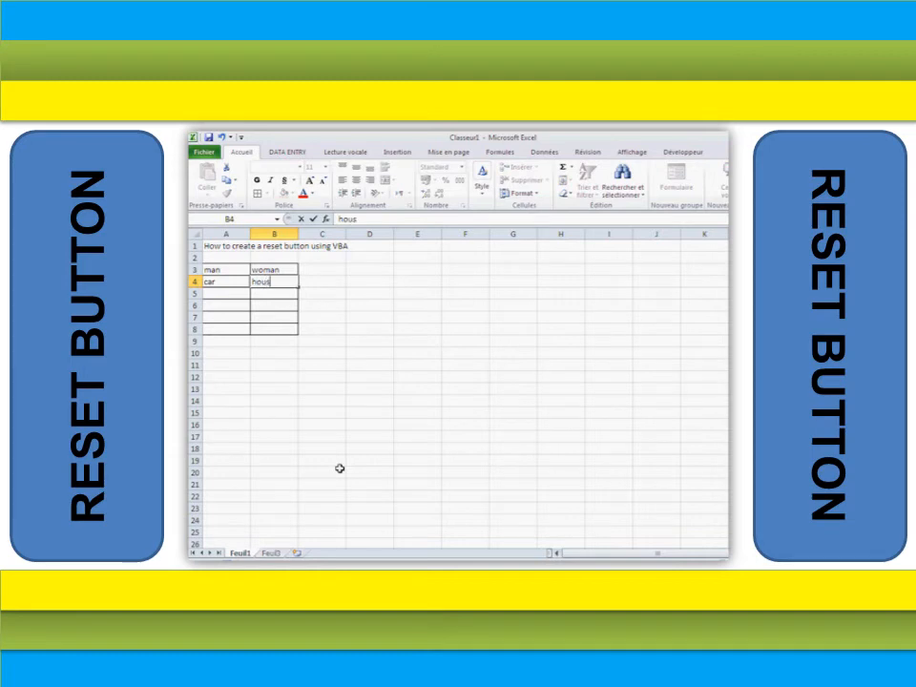
pyautogui.write('e')
pyautogui.press('Return')
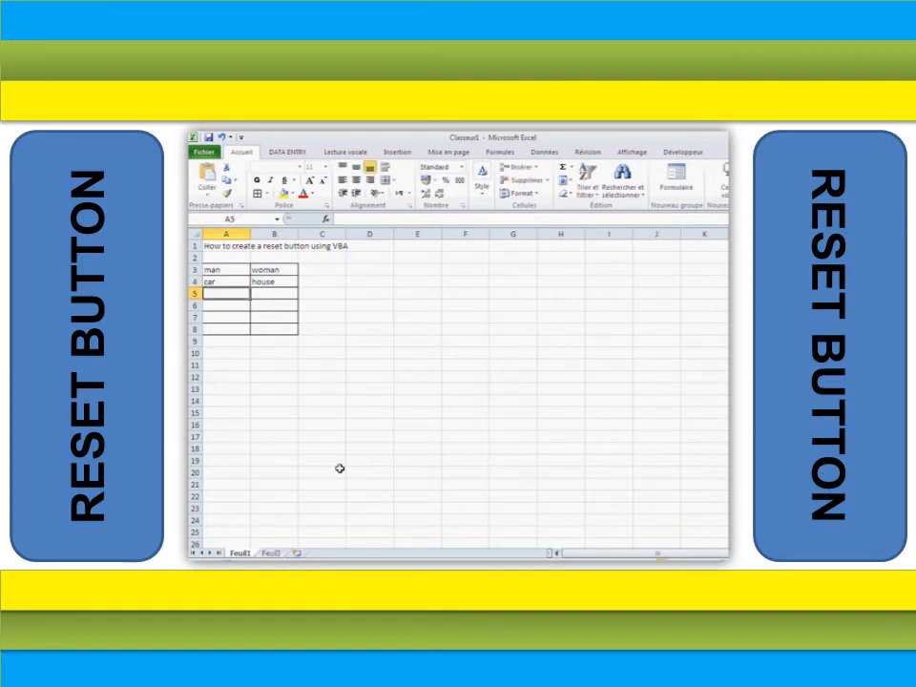
# - Enter animal and play in row 5 of the bordered table
pyautogui.write('animal')
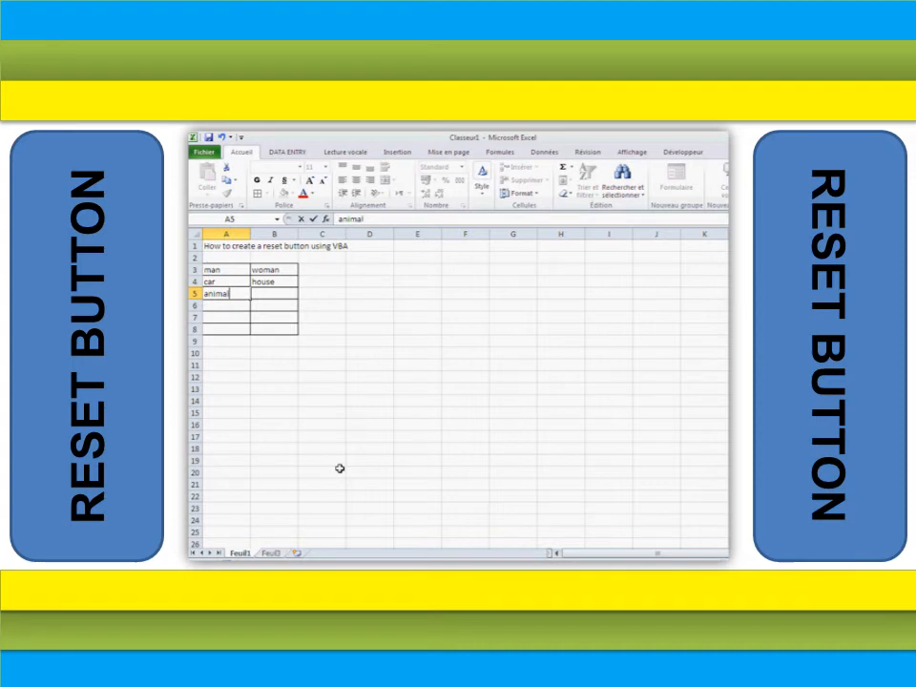
pyautogui.press('Tab')
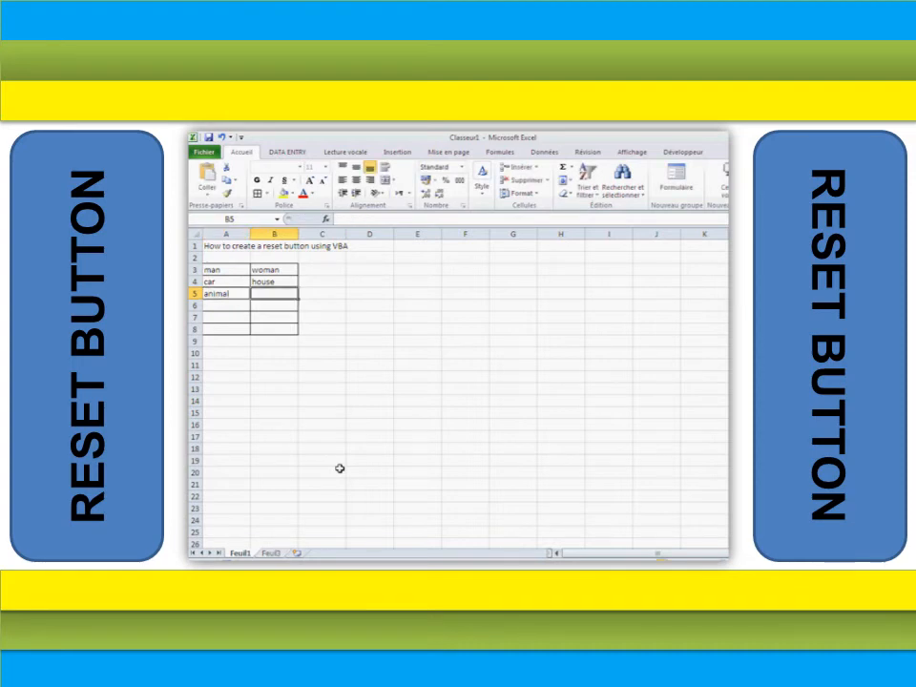
pyautogui.write('play')
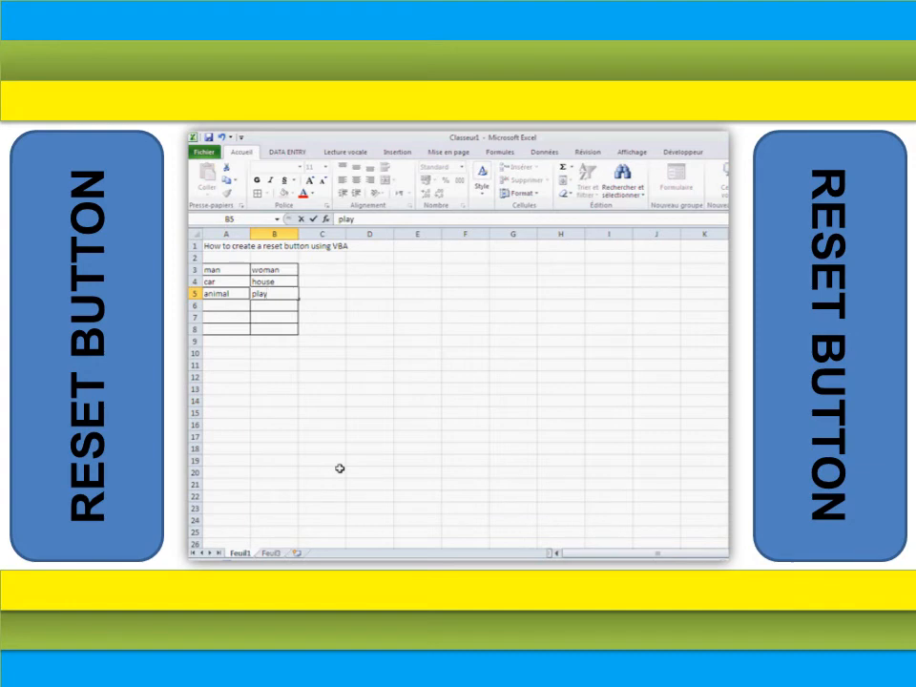
pyautogui.click(267, 374)
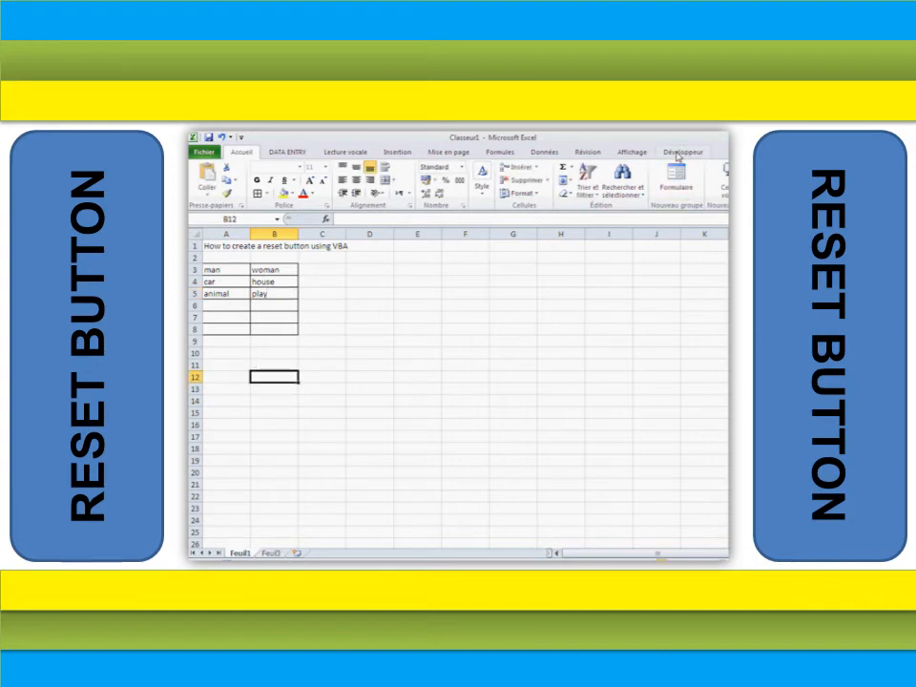
# - Insert an ActiveX command button below the table, spanning about cells A9:B12
pyautogui.click(679, 156)
pyautogui.click(365, 182)
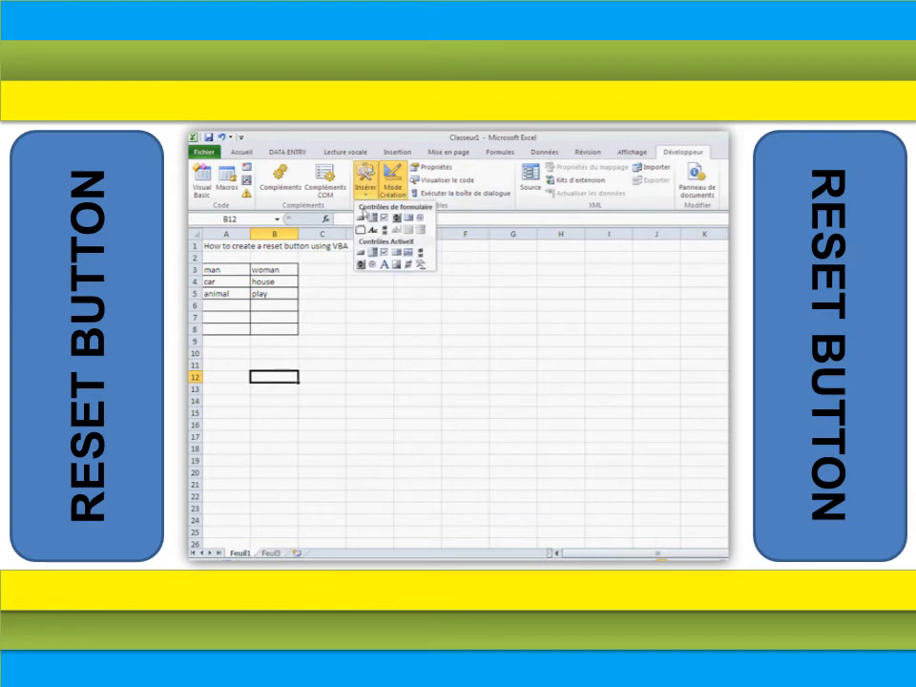
pyautogui.click(361, 218)
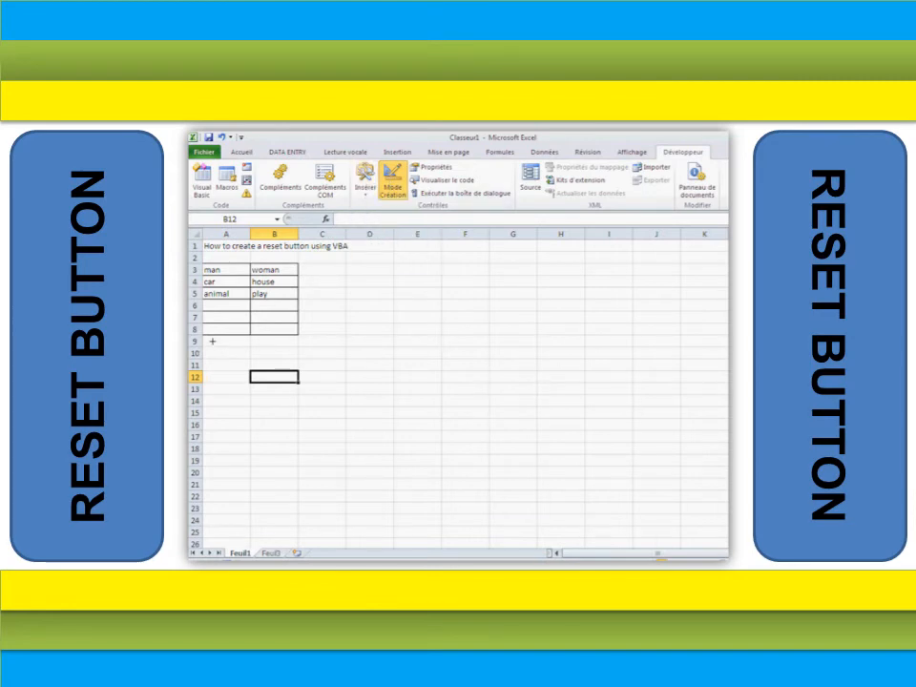
pyautogui.moveTo(212, 340); pyautogui.dragTo(297, 380)
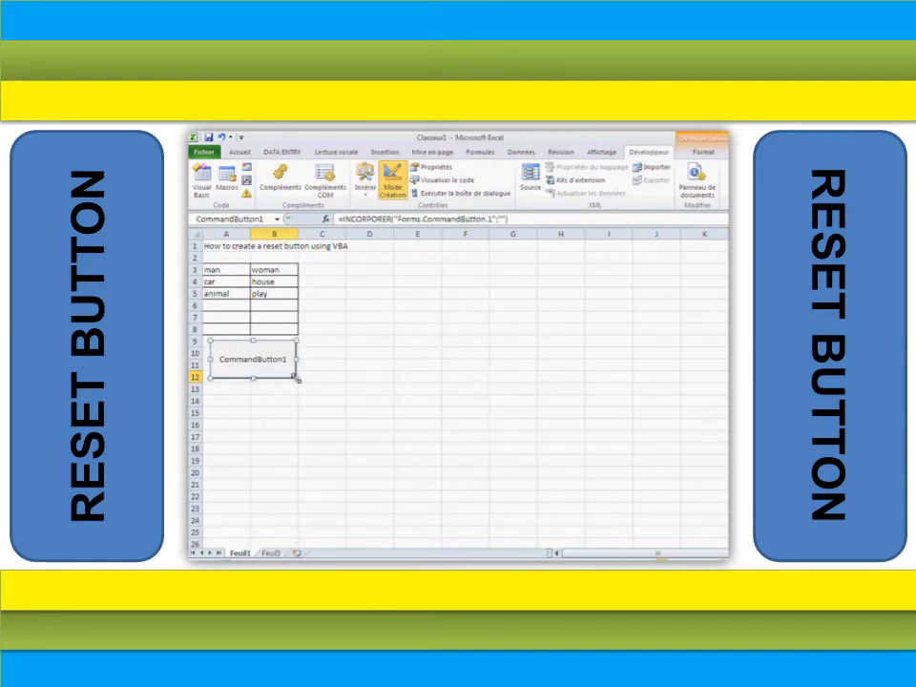
# - Edit the command button's caption to Reset
pyautogui.rightClick(284, 368)
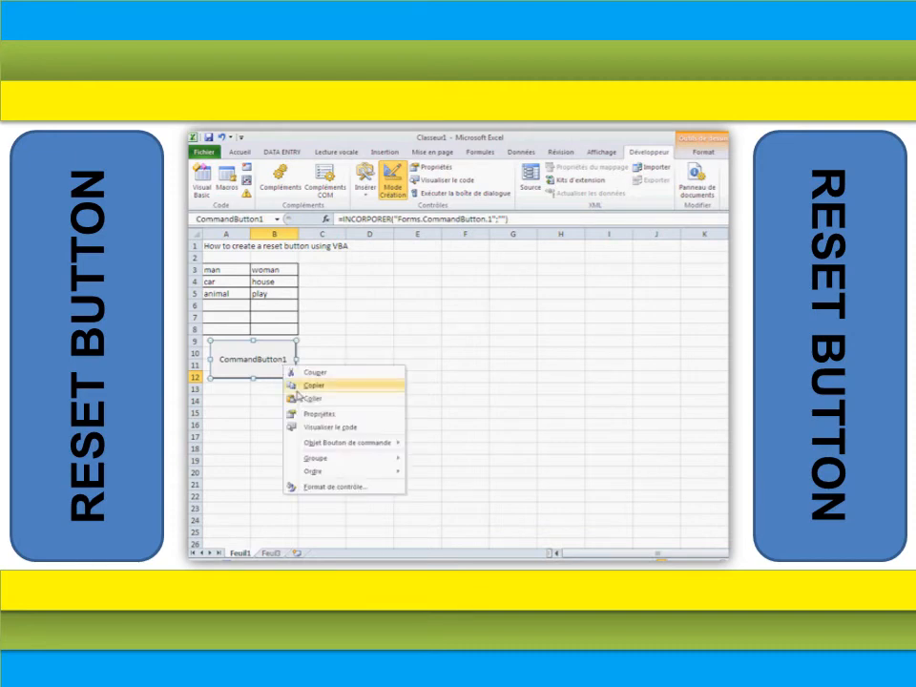
pyautogui.moveTo(395, 444)
pyautogui.click(441, 445)
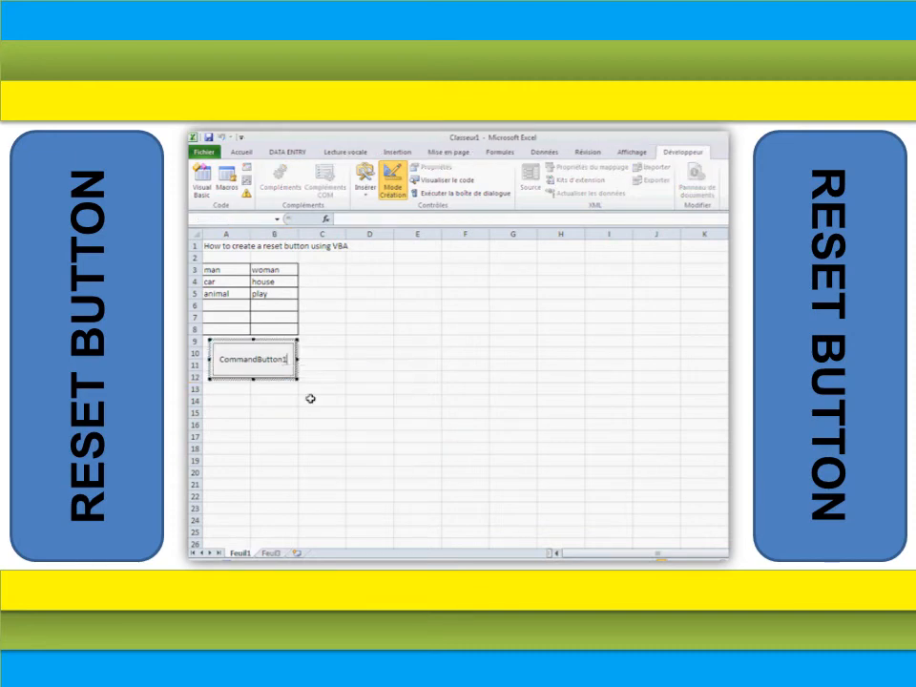
pyautogui.hotkey('ctrl', 'a')
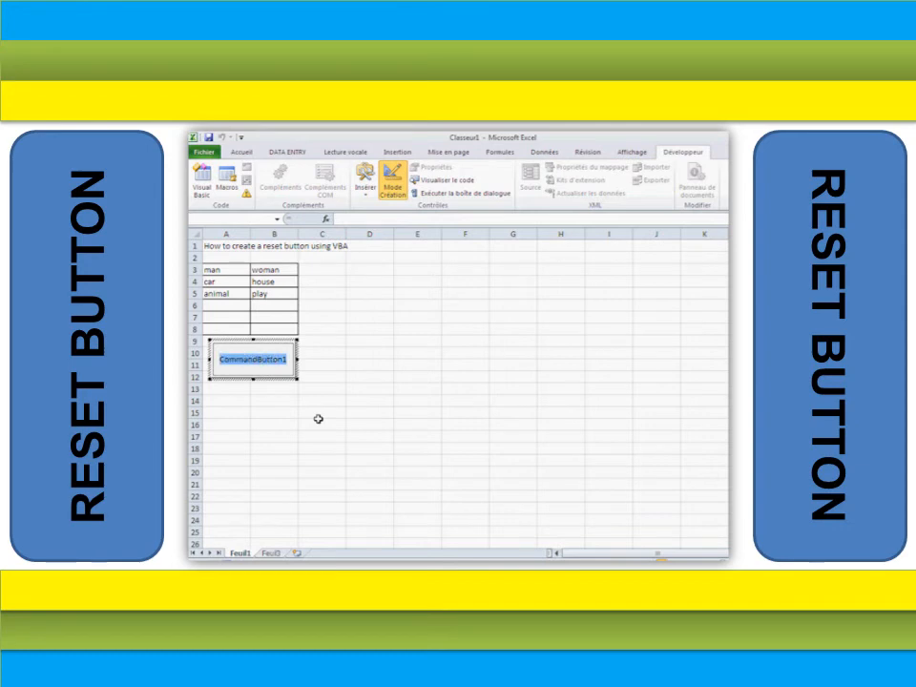
pyautogui.write('Reset')
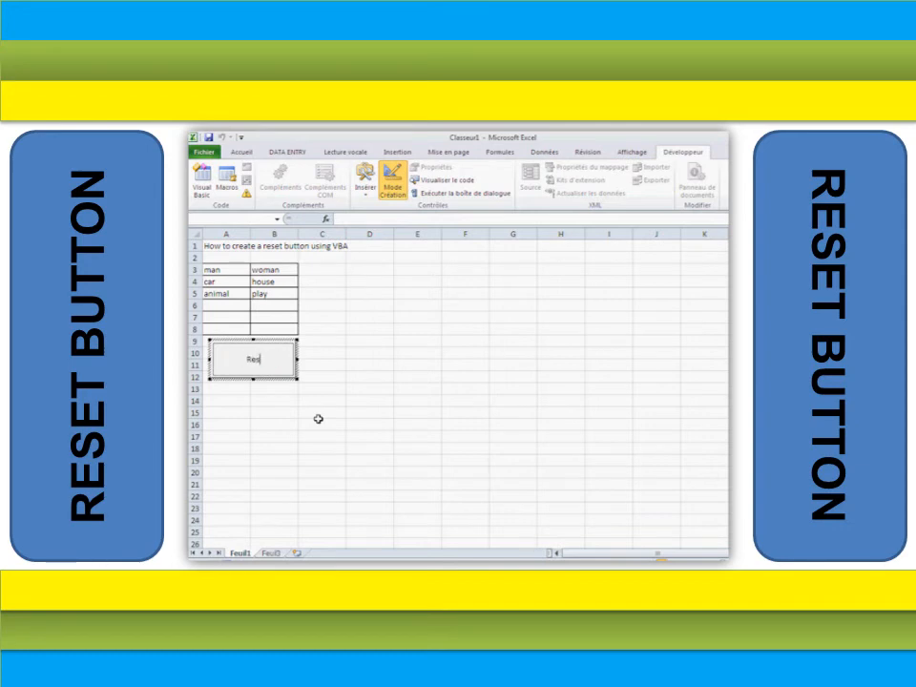
pyautogui.click(278, 411)
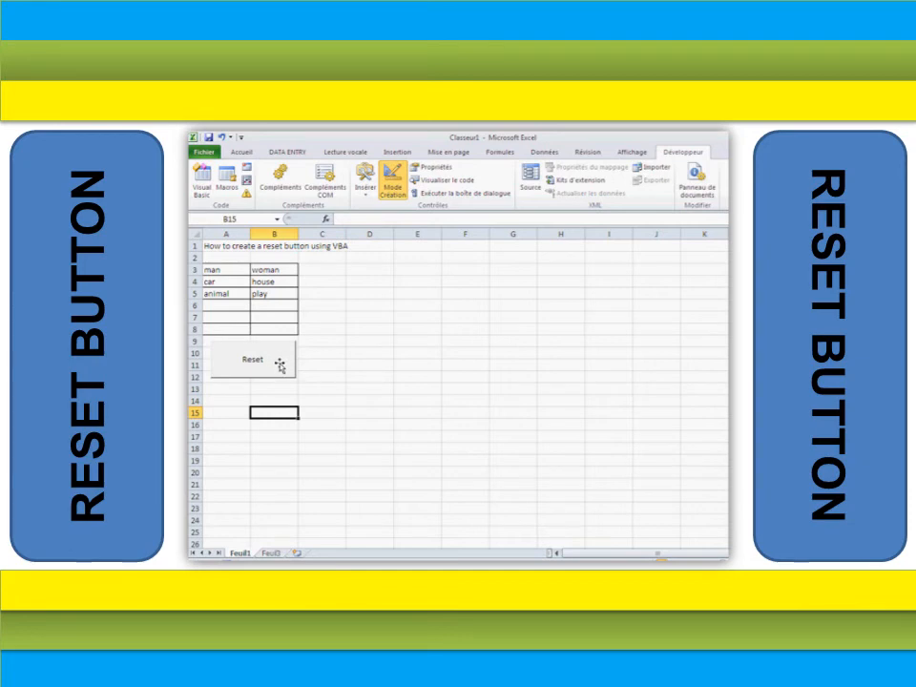
# - Open the Reset button's Click procedure in the VBA editor and begin a Worksheets( statement
pyautogui.doubleClick(278, 359)
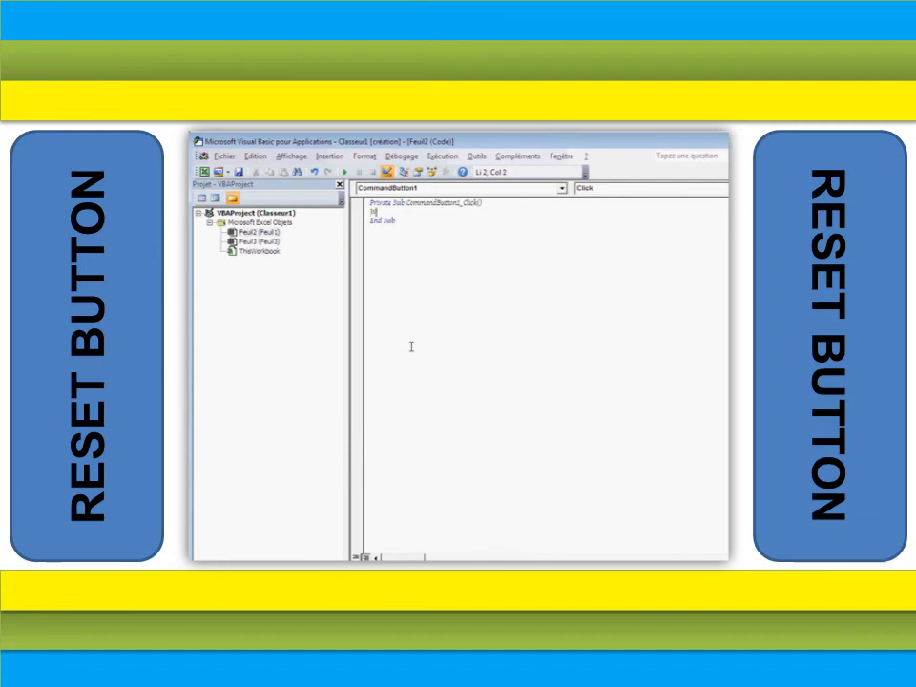
pyautogui.write('Workboeets')
pyautogui.write('(')
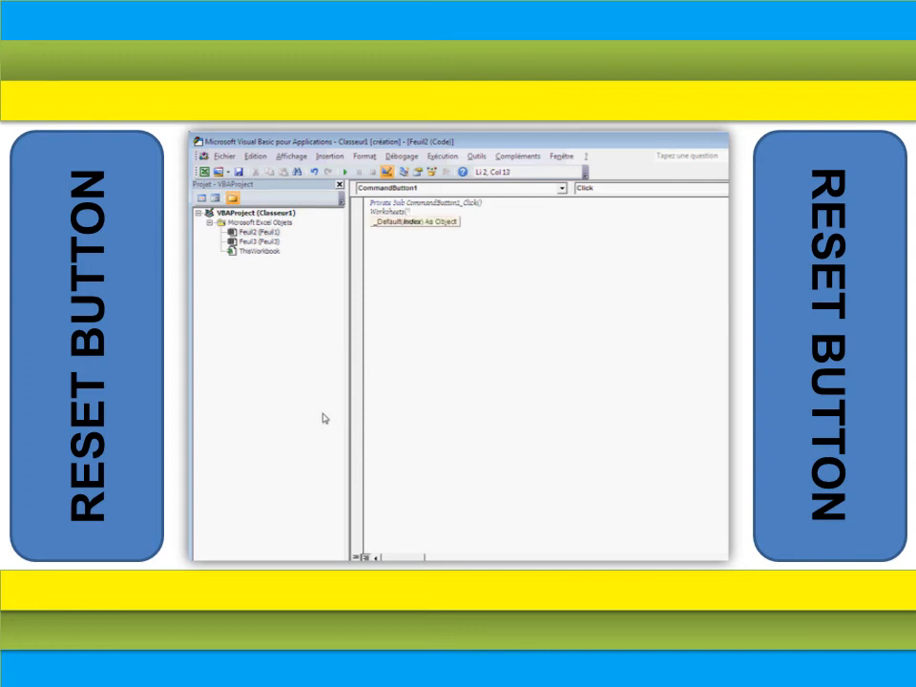
# - Complete the line Worksheets("Feuil1").Range("A3:B5").ClearContents, checking the sheet name and range on the Excel sheet
pyautogui.moveTo(260, 572)
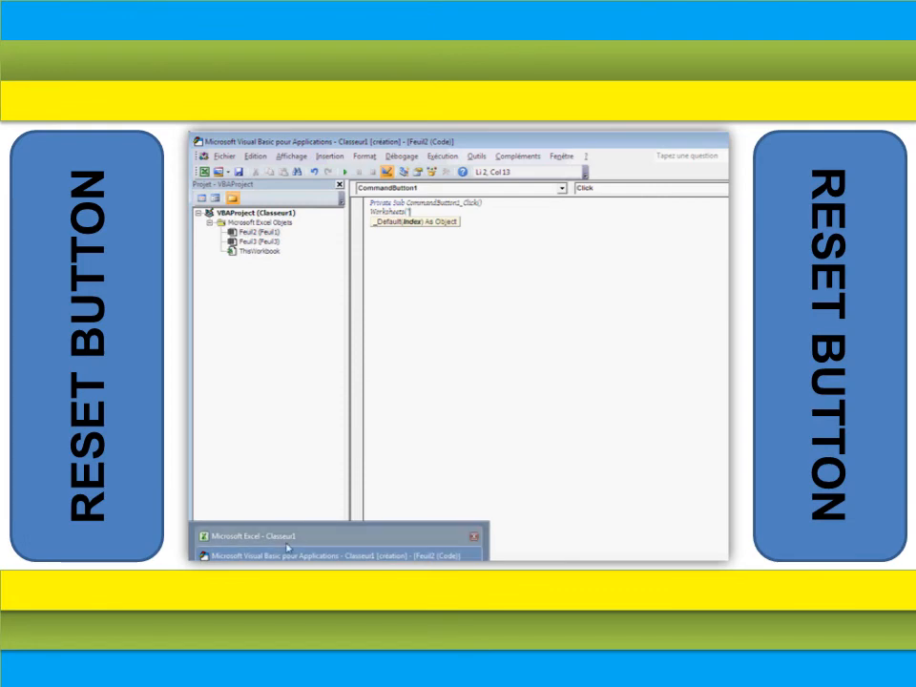
pyautogui.click(252, 535)
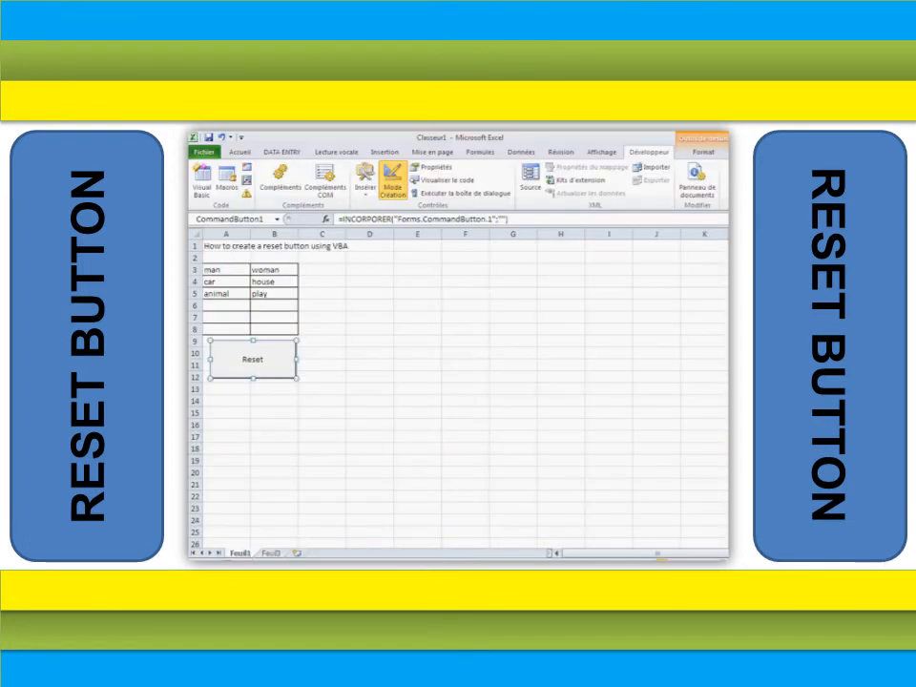
pyautogui.click(258, 570)
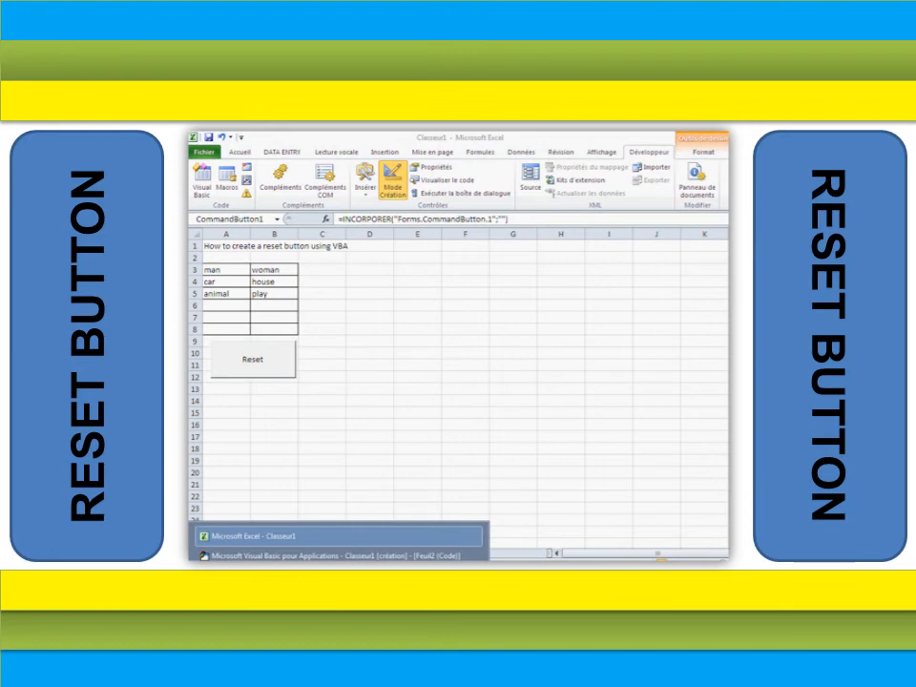
pyautogui.click(307, 554)
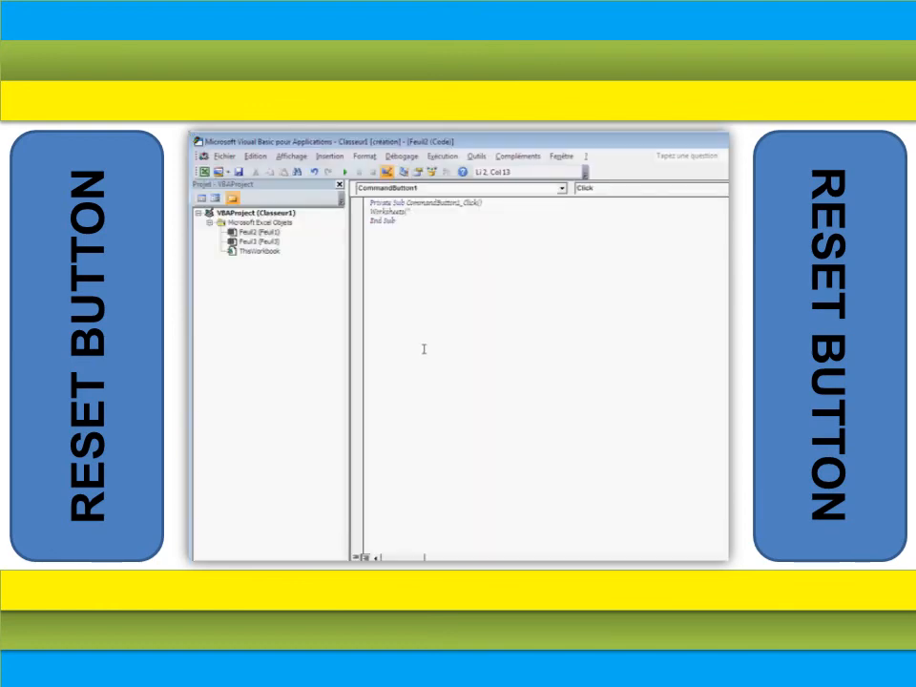
pyautogui.write('uil')
pyautogui.write('1").S')
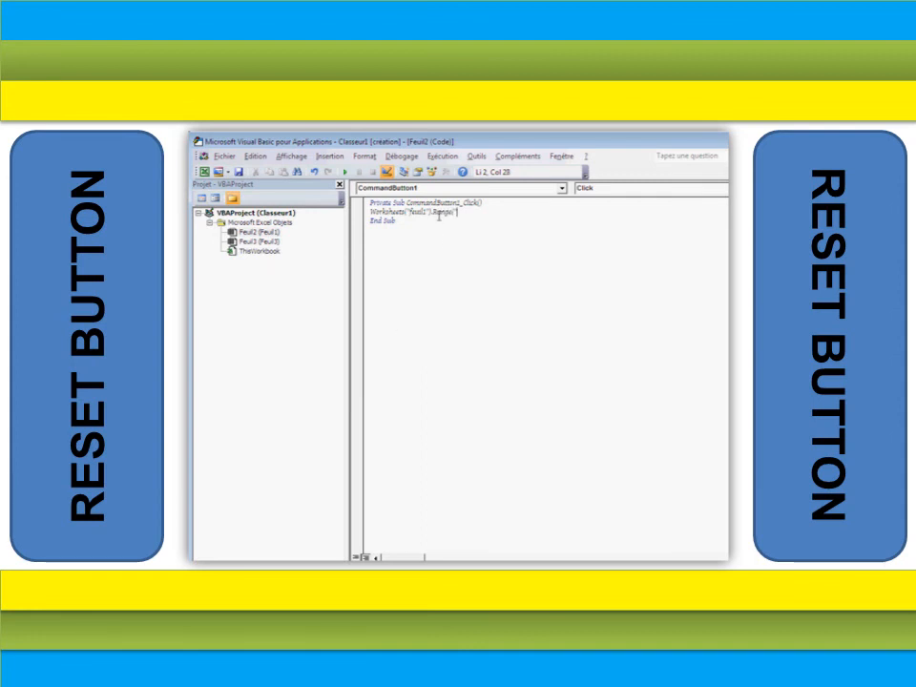
pyautogui.write('"')
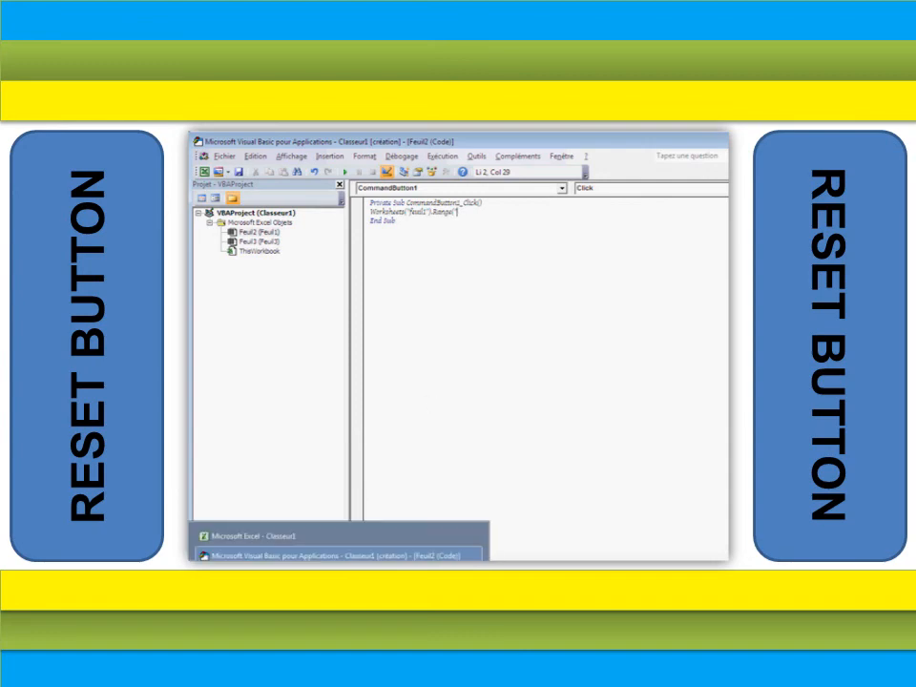
pyautogui.click(286, 536)
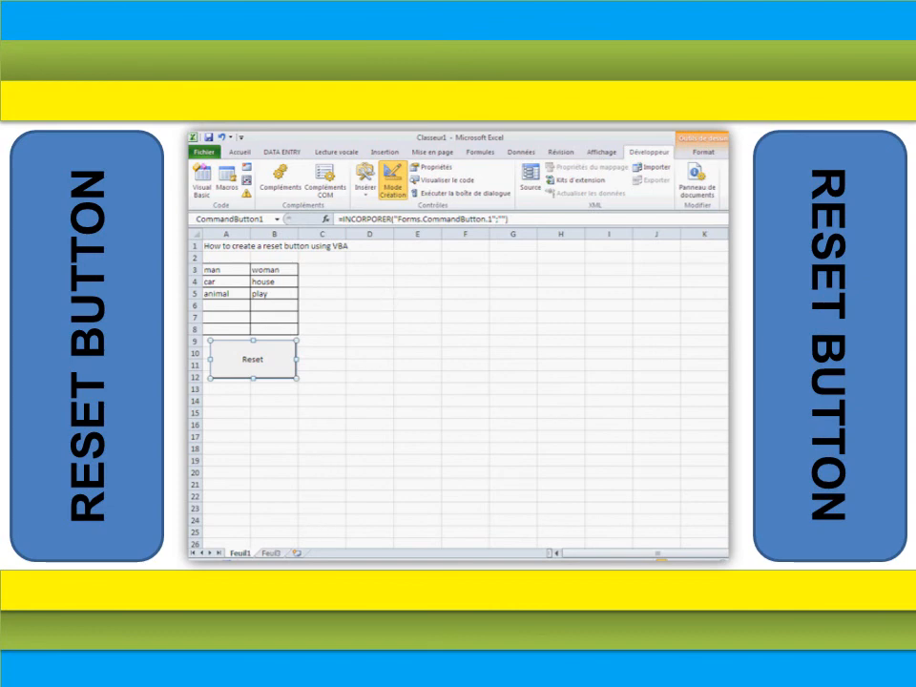
pyautogui.moveTo(286, 559)
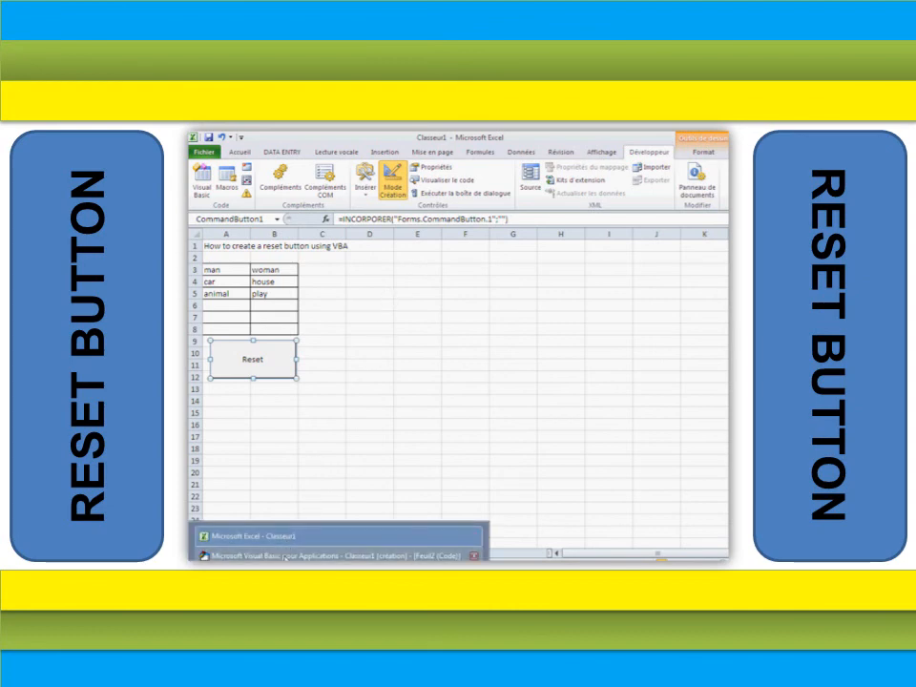
pyautogui.click(286, 555)
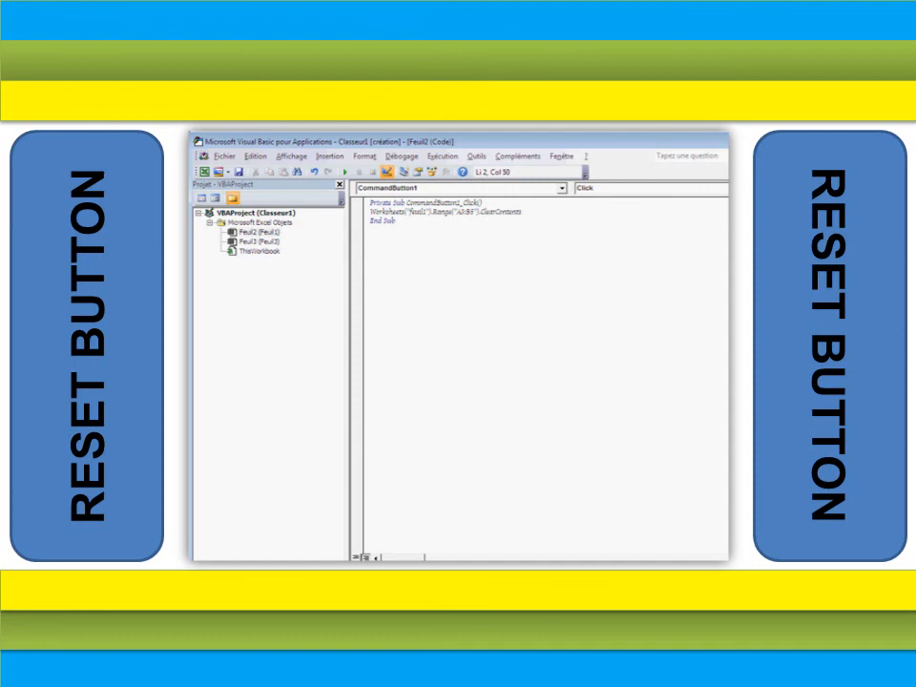
# - Return to the sheet, turn off Design Mode, and run the Reset button to clear the word pairs
pyautogui.hotkey('alt', 'F11')
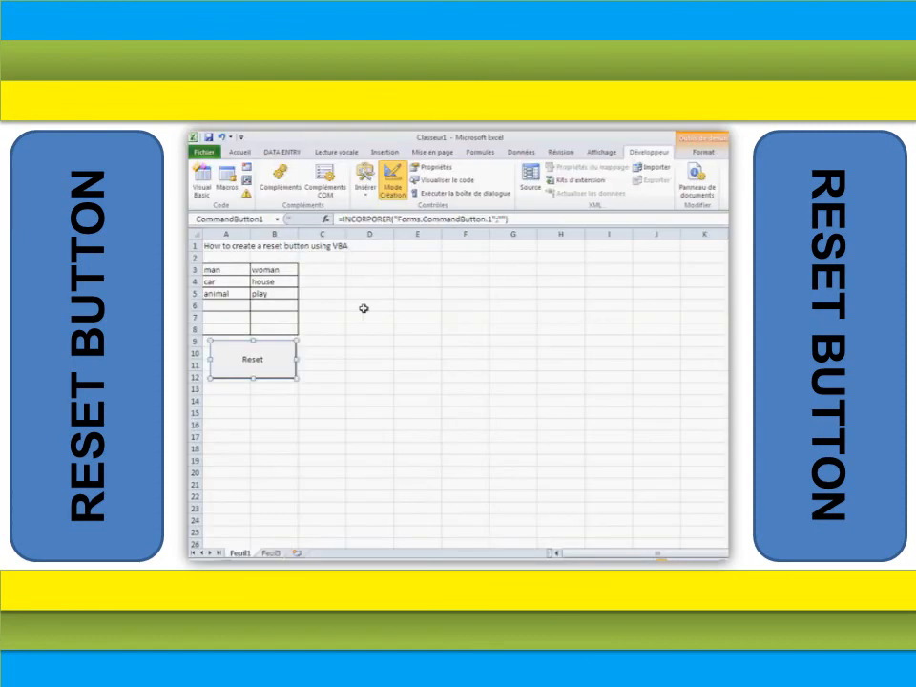
pyautogui.click(392, 183)
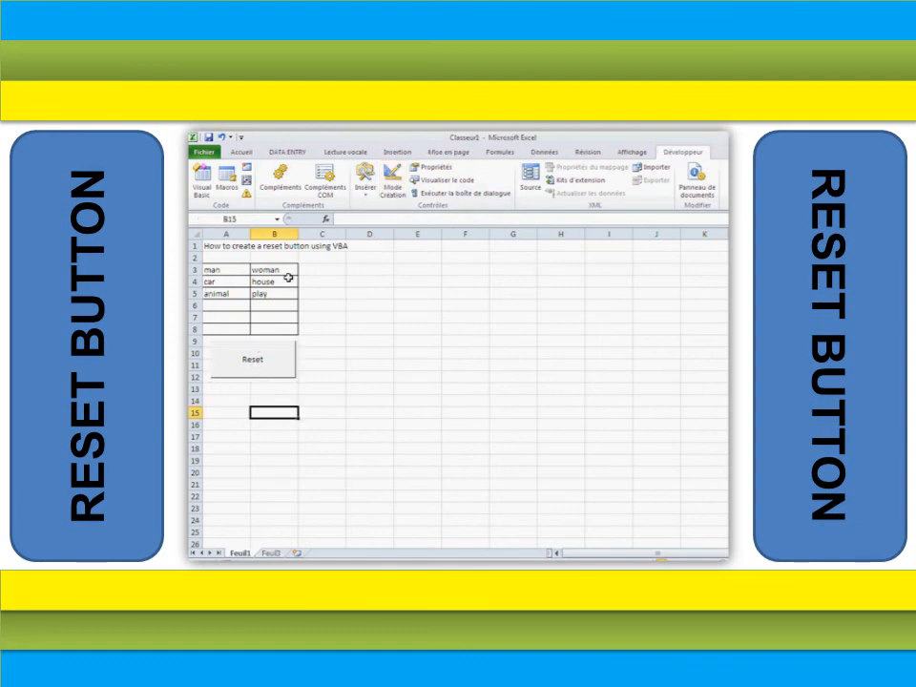
pyautogui.click(255, 366)
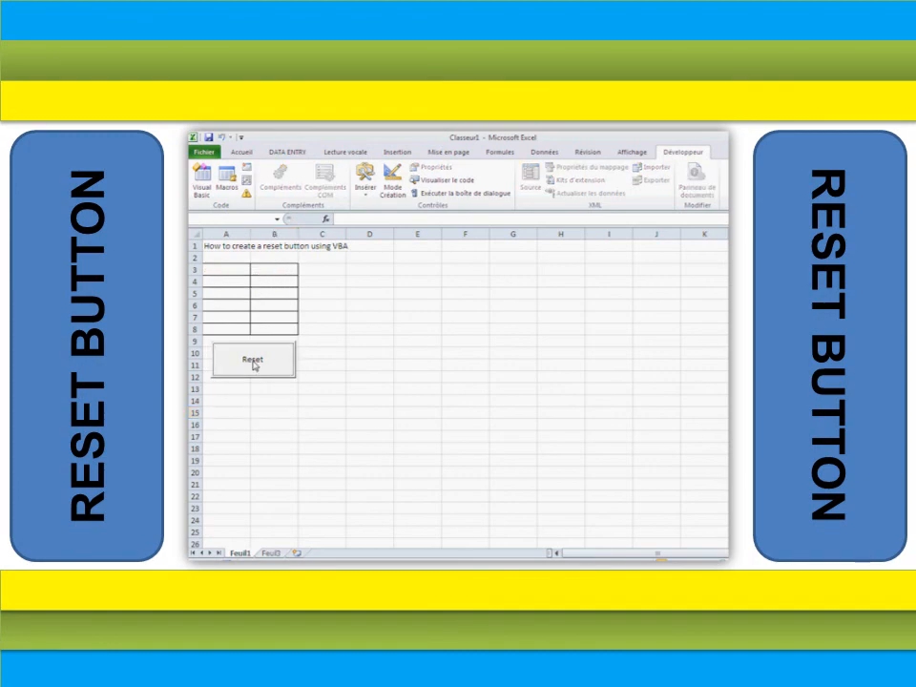